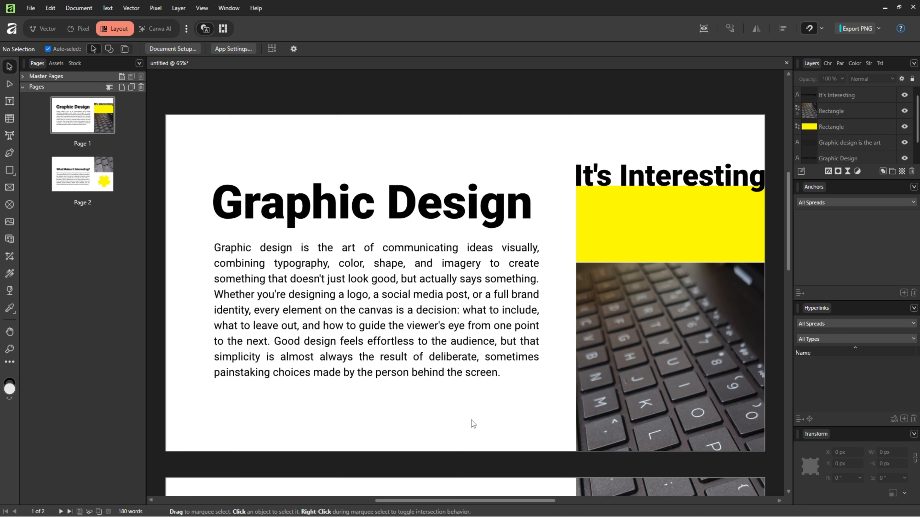
Select the 'What Makes it Interesting?' heading on page 2 and show the Anchors panel
left_click(89, 185)
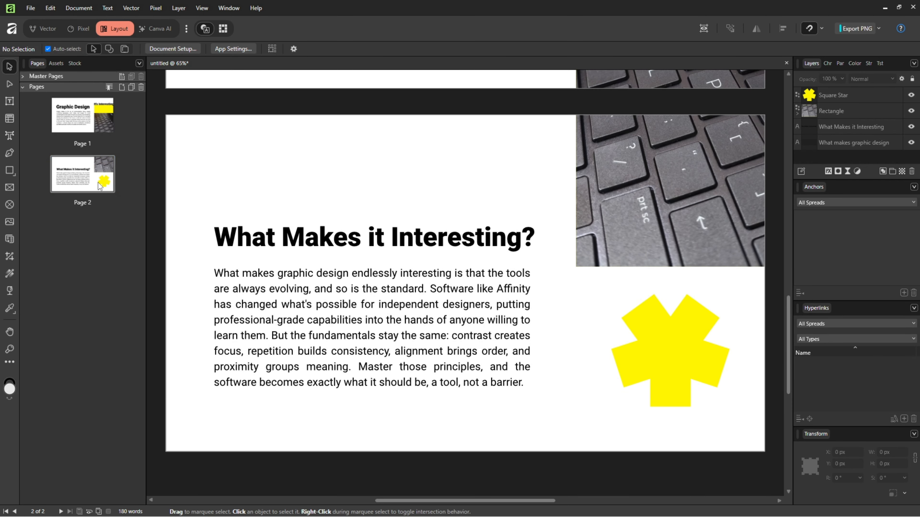
left_click(354, 249)
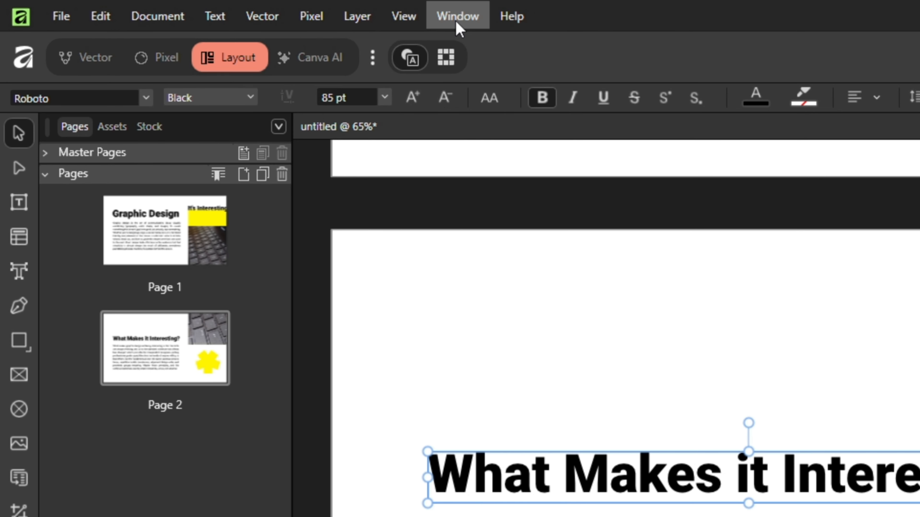
left_click(229, 8)
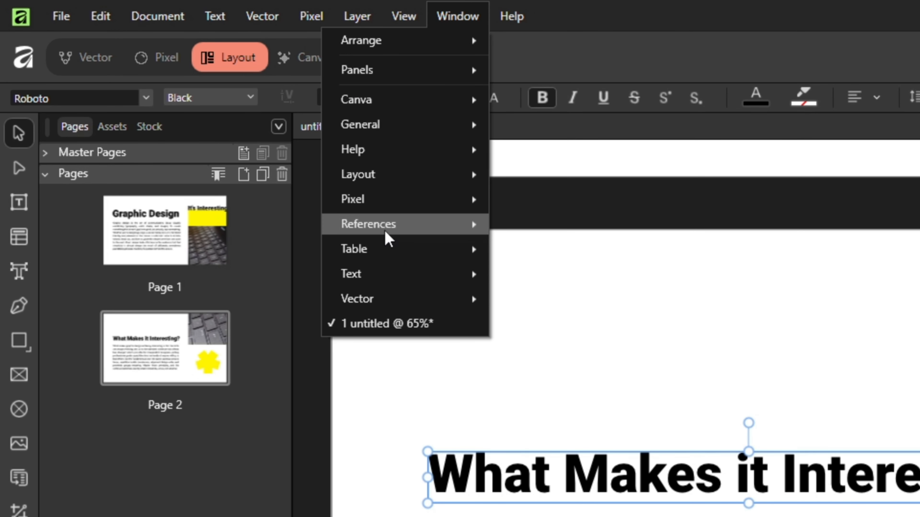
mouse_move(385, 228)
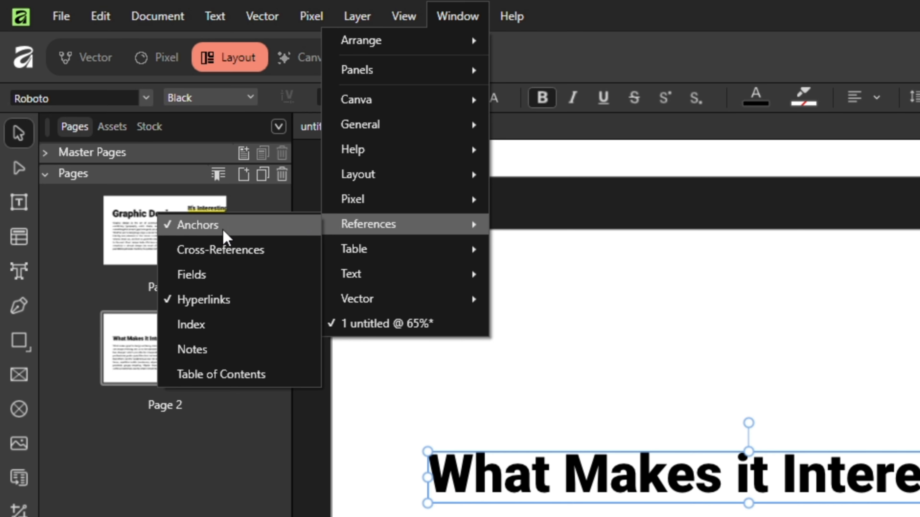
left_click(216, 228)
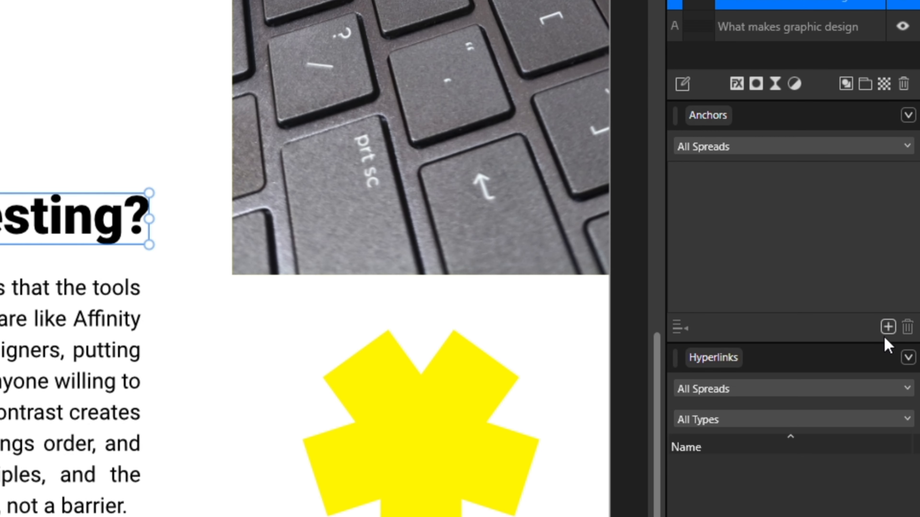
left_click(887, 327)
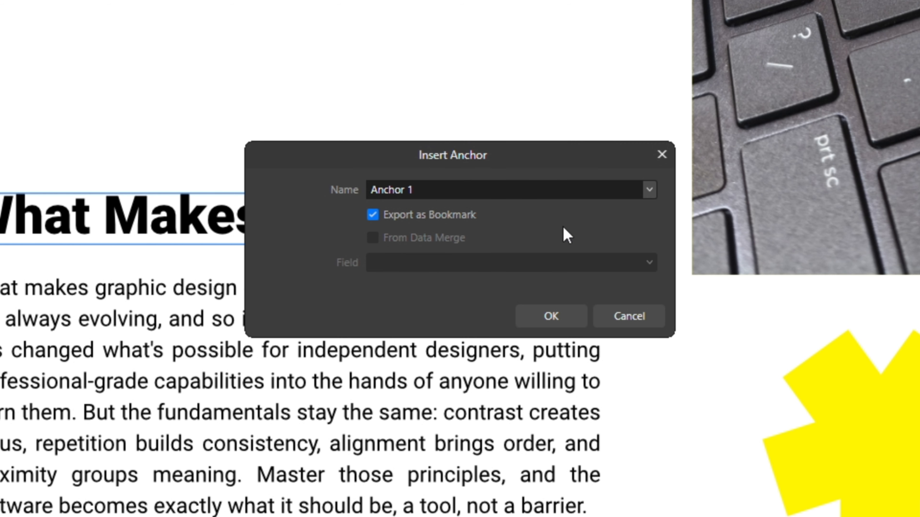
left_click(619, 318)
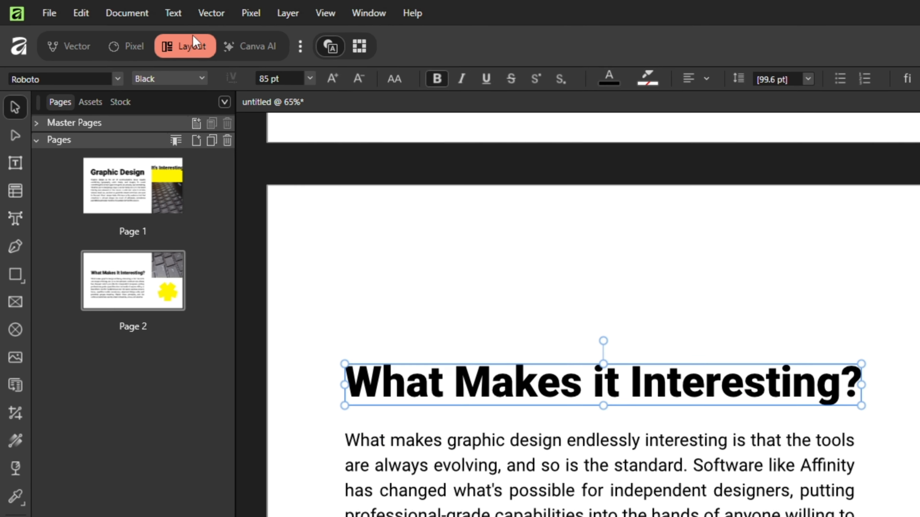
left_click(107, 7)
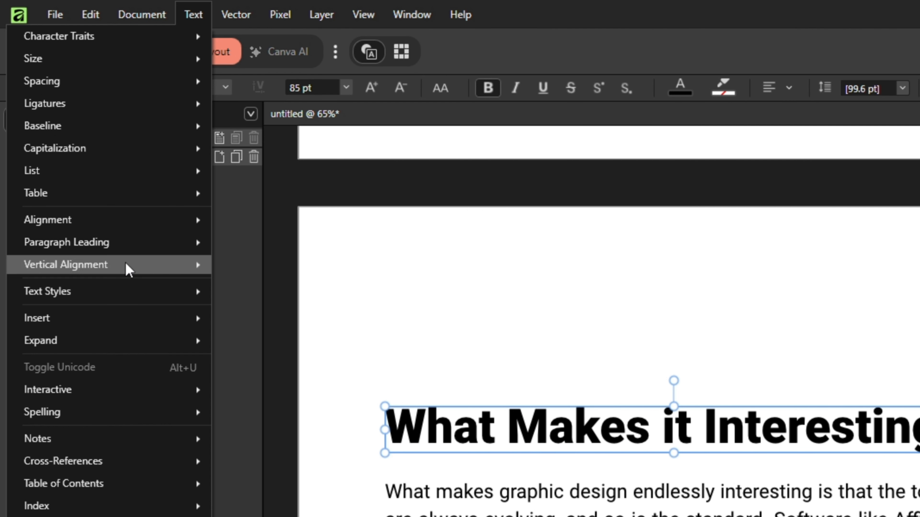
mouse_move(72, 393)
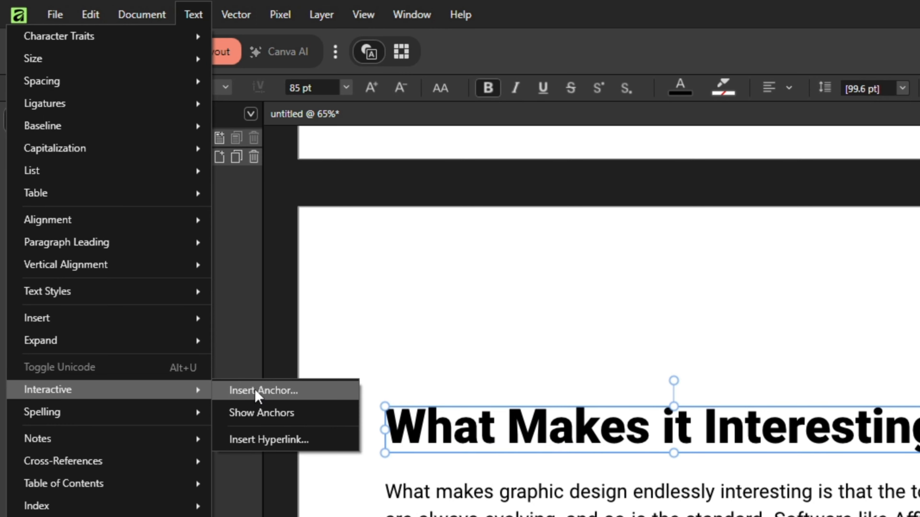
left_click(290, 392)
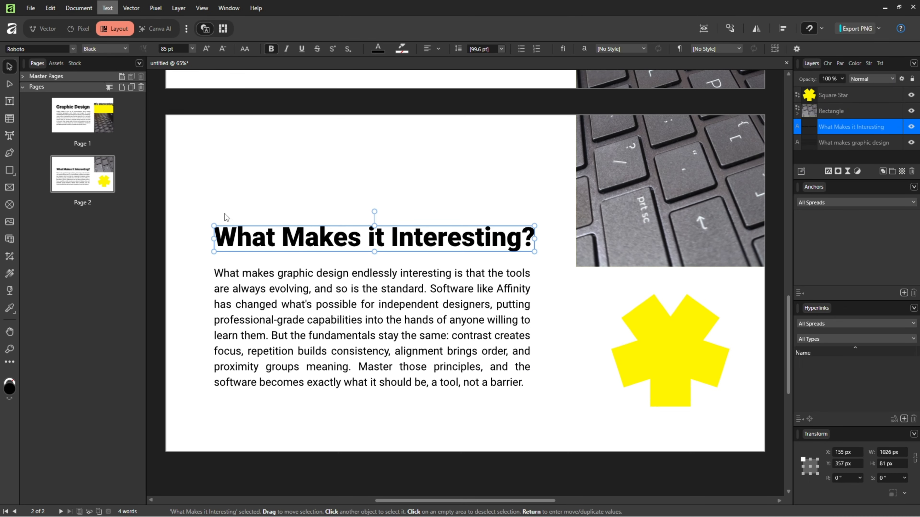
Insert an anchor on the 'What Makes it Interesting?' heading, keeping Export as Bookmark enabled
right_click(350, 245)
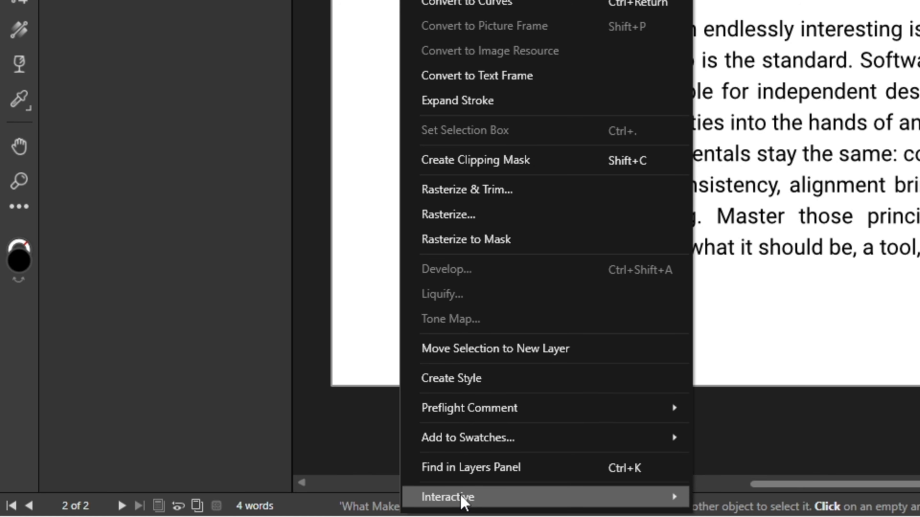
mouse_move(445, 504)
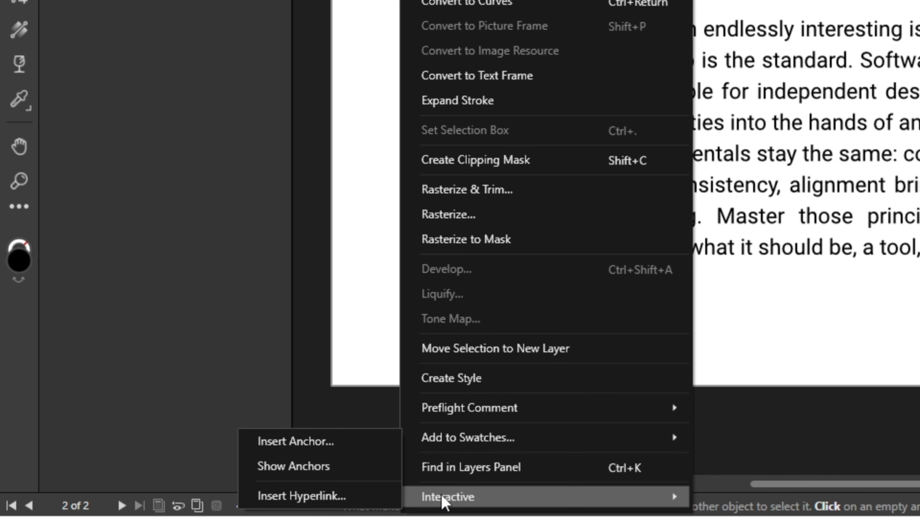
left_click(307, 444)
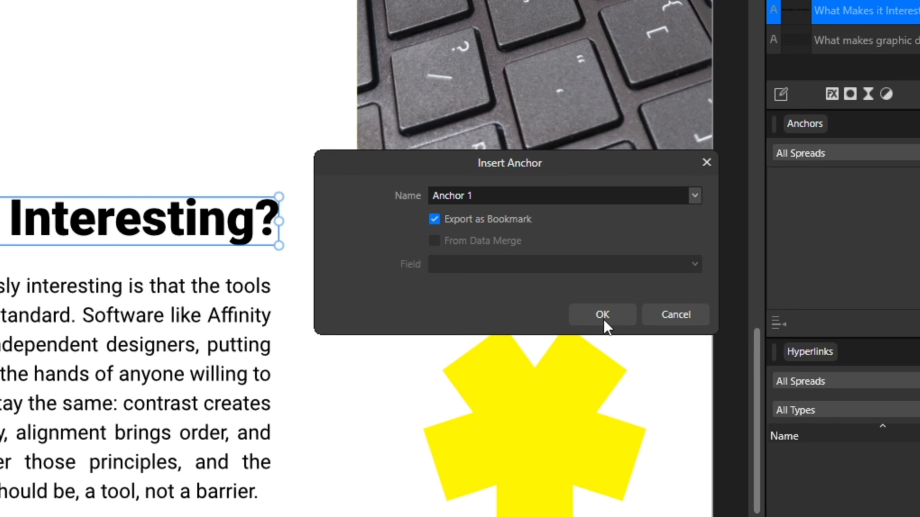
left_click(589, 318)
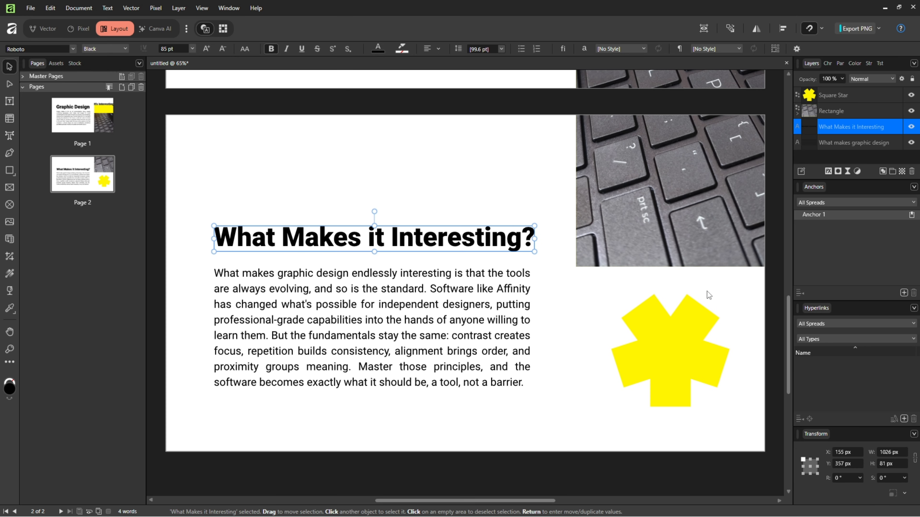
Select the word 'contrast' in the body text and insert an anchor on it named Anchor 2
left_click(447, 309)
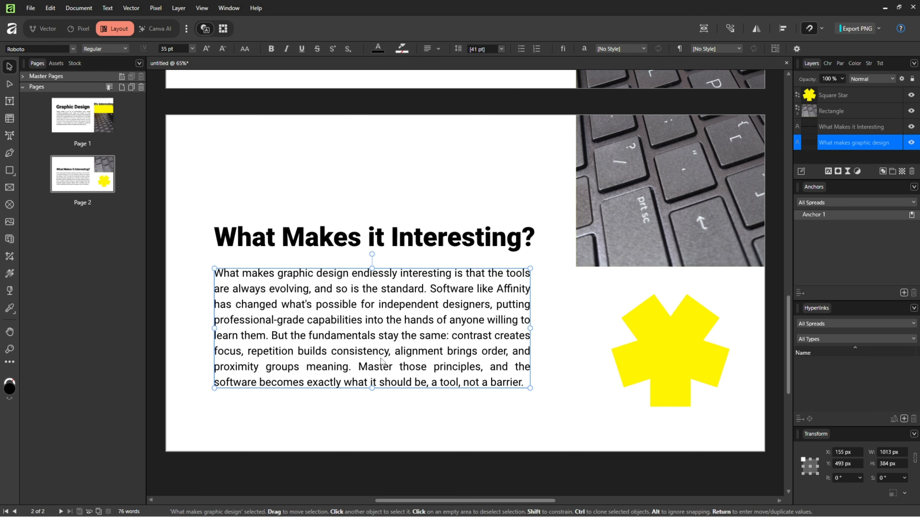
double_click(472, 339)
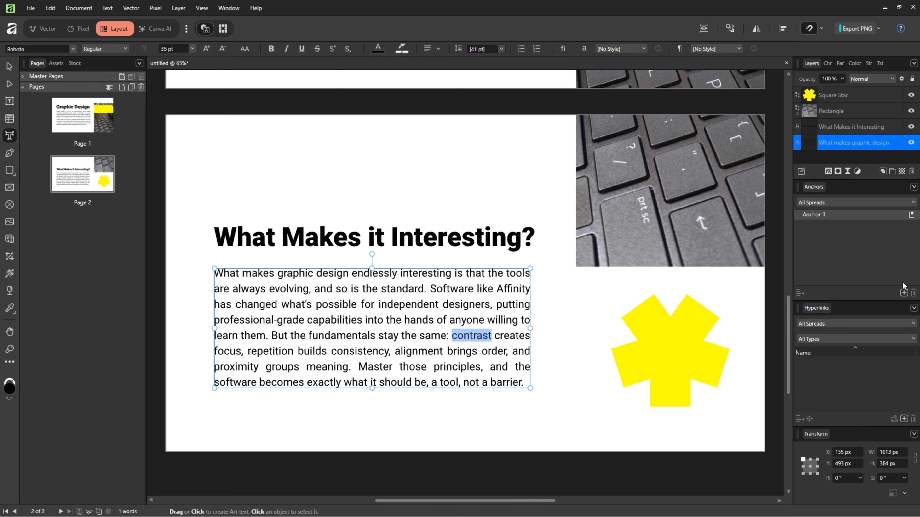
left_click(905, 295)
key("Escape")
left_click(108, 10)
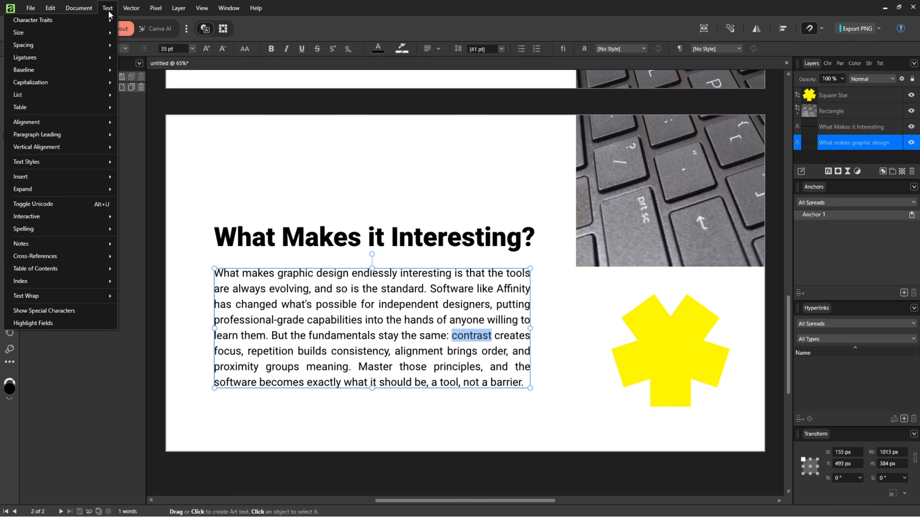
mouse_move(55, 217)
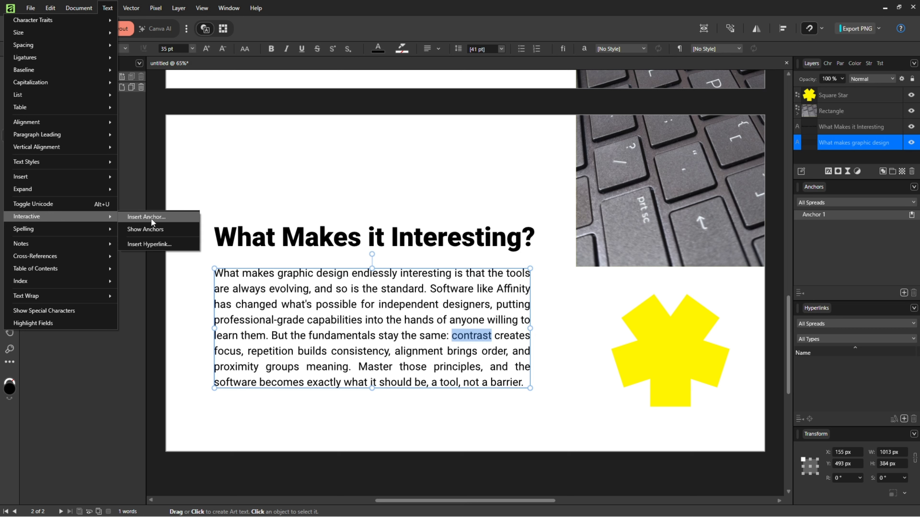
key("Escape")
right_click(476, 335)
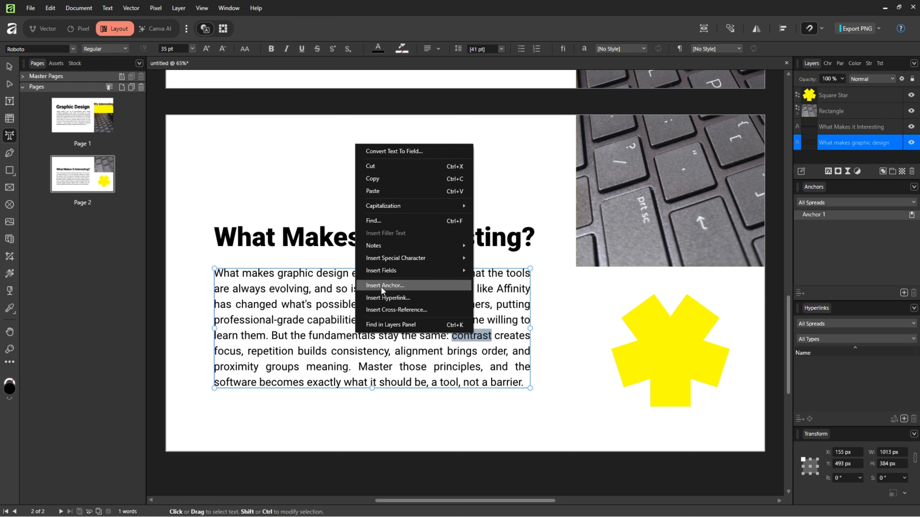
left_click(392, 286)
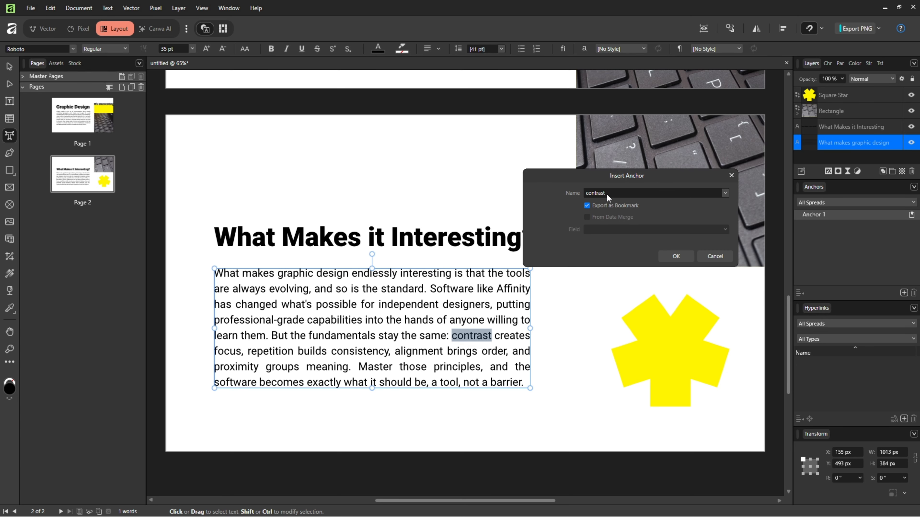
double_click(607, 197)
type("Anchor 2")
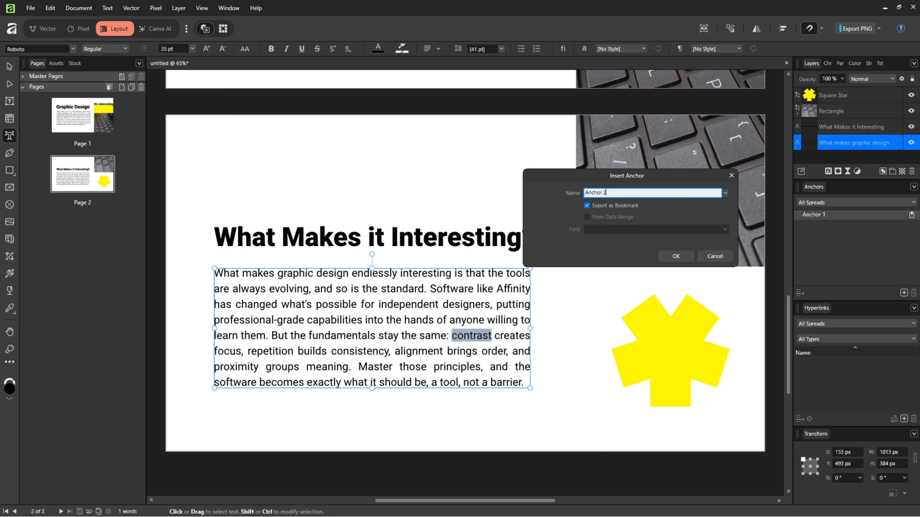
key("Tab")
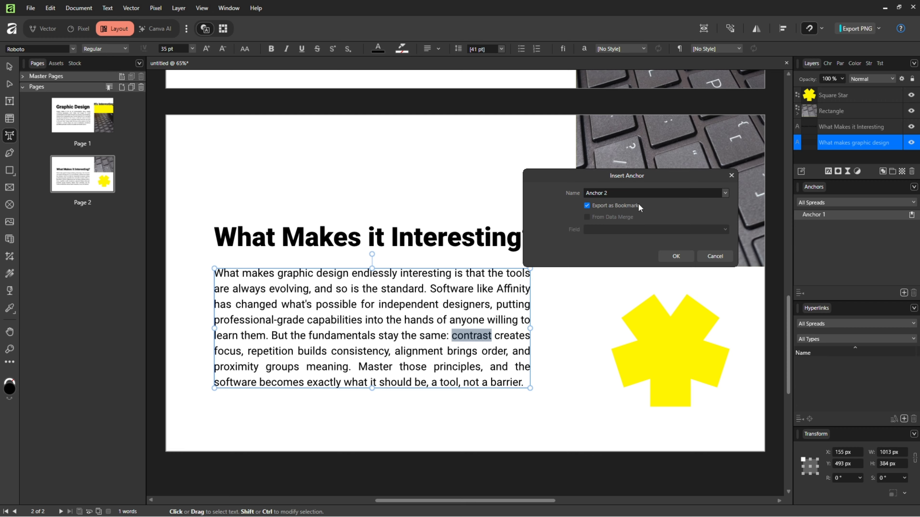
left_click(684, 256)
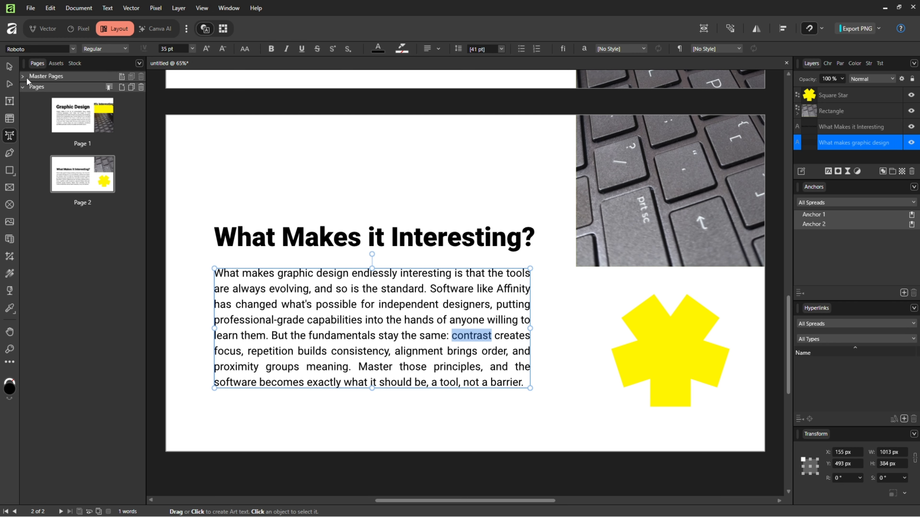
Insert an anchor on the yellow square star shape
left_click(9, 67)
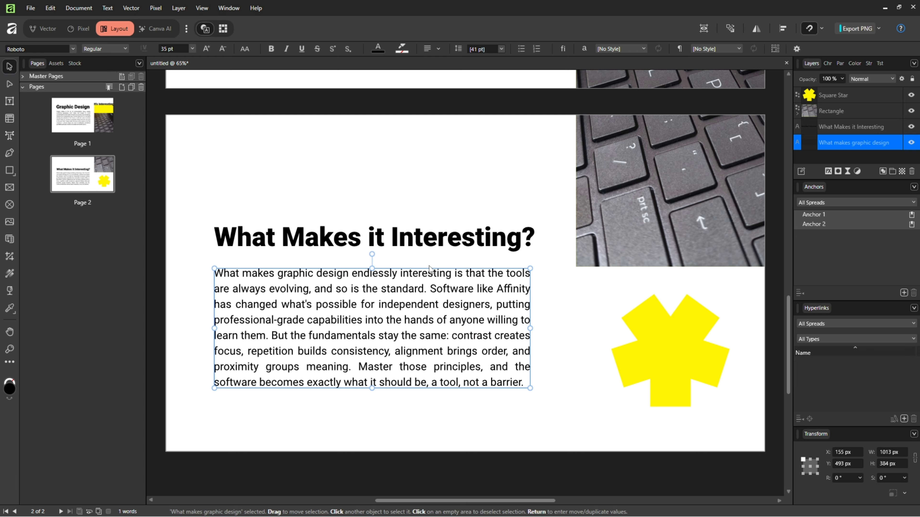
left_click(631, 338)
right_click(652, 341)
mouse_move(521, 486)
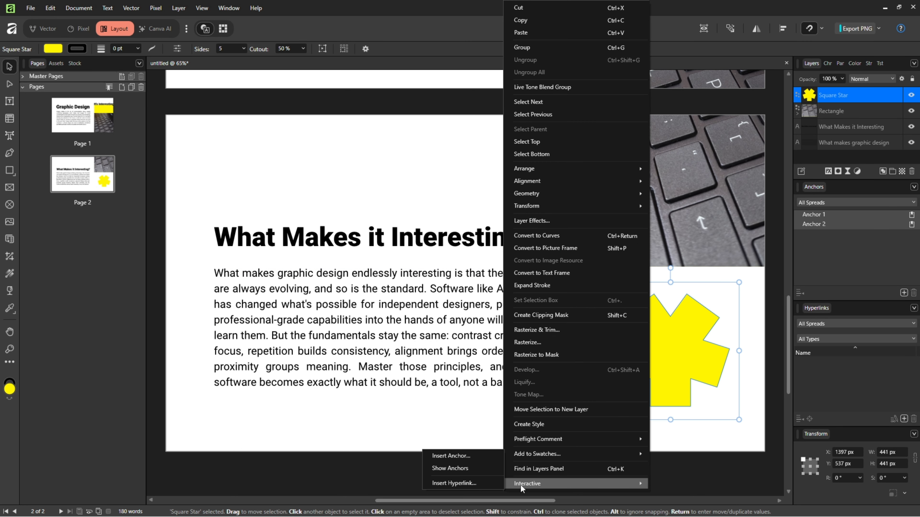
left_click(457, 456)
left_click(498, 285)
Insert an anchor on the keyboard photo rectangle
right_click(690, 177)
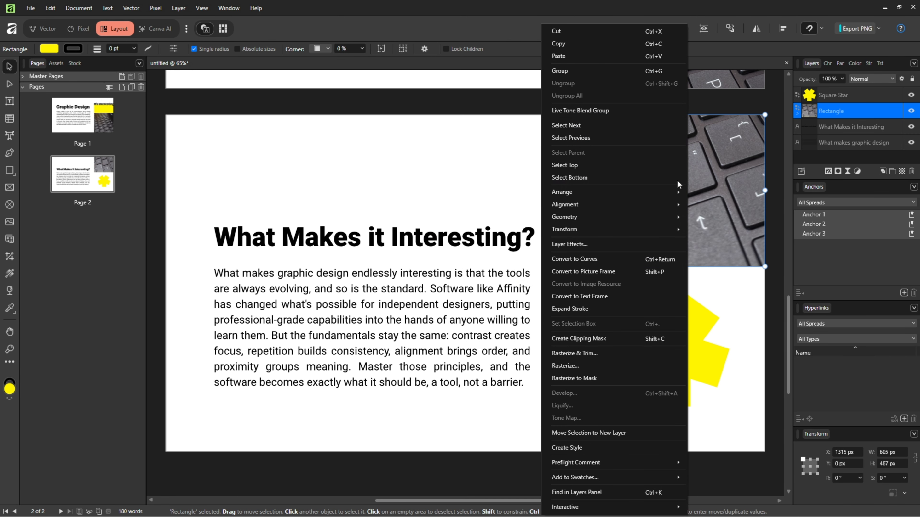
mouse_move(633, 507)
left_click(499, 478)
left_click(501, 285)
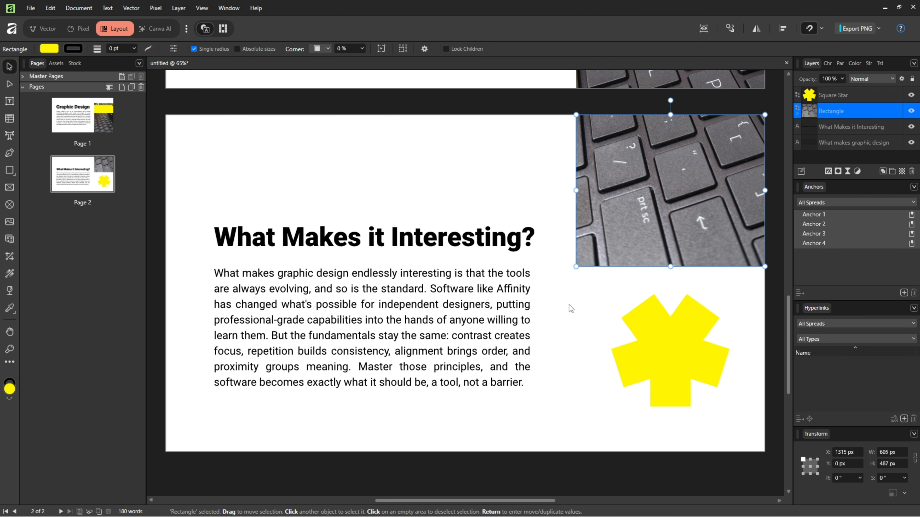
Step through Anchor 1 to Anchor 4 in the Anchors panel to locate each anchored object
left_click(564, 324)
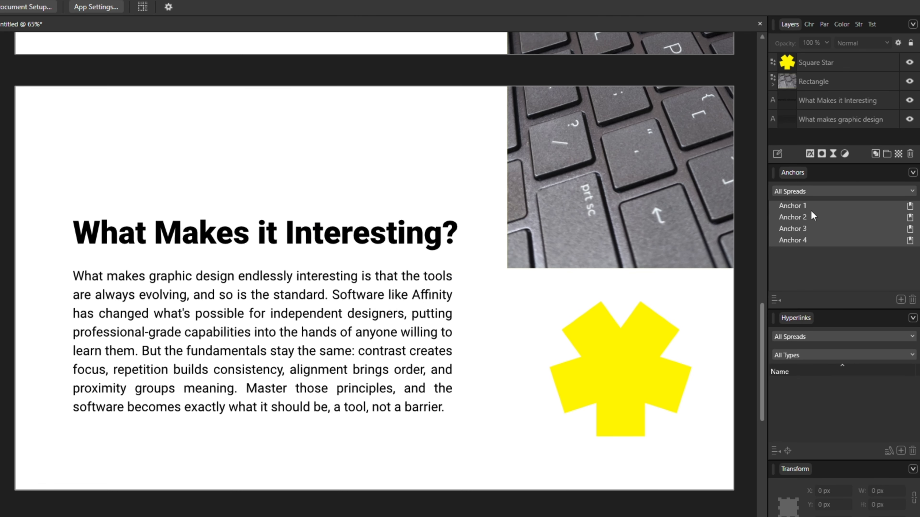
left_click(814, 206)
left_click(822, 218)
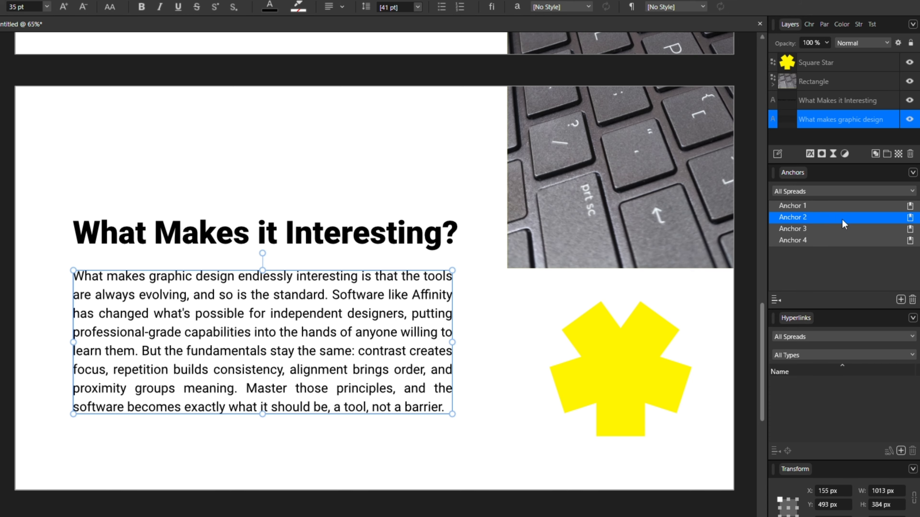
left_click(819, 230)
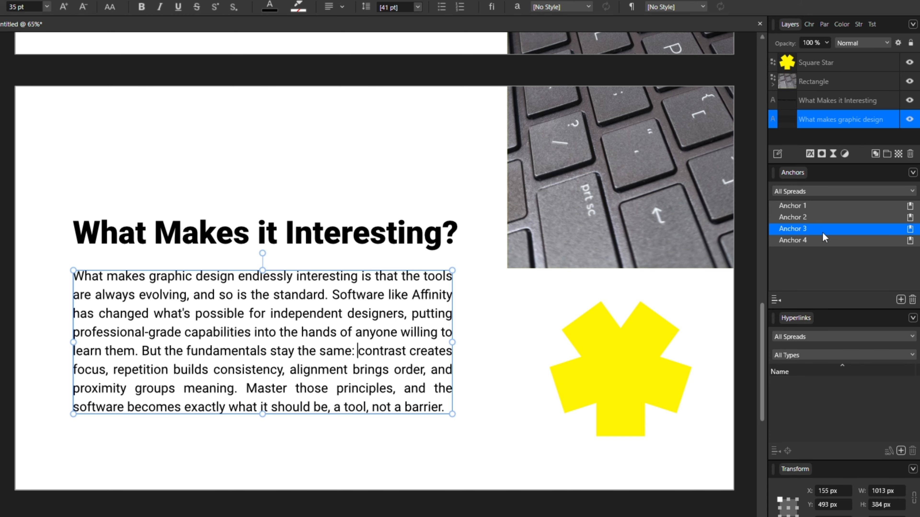
left_click(813, 241)
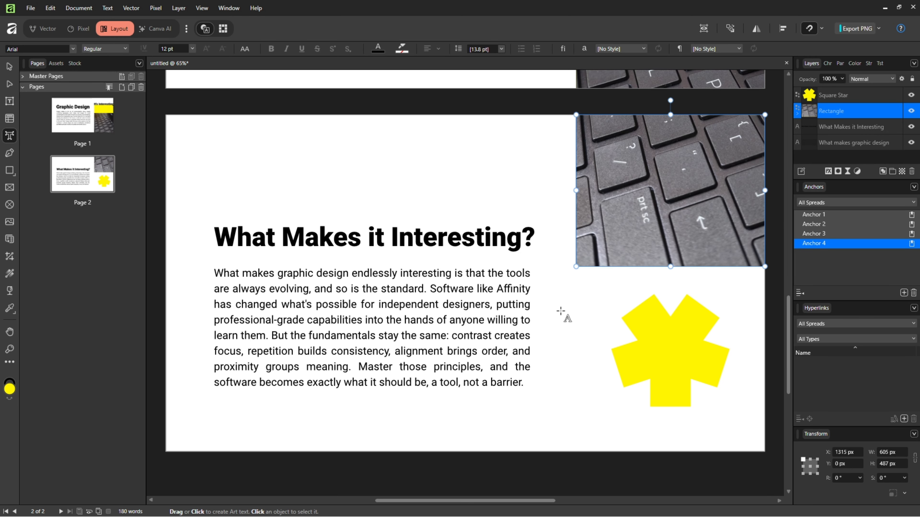
Open page 1, select the 'Graphic Design' heading and check which References panels are enabled
left_click(85, 122)
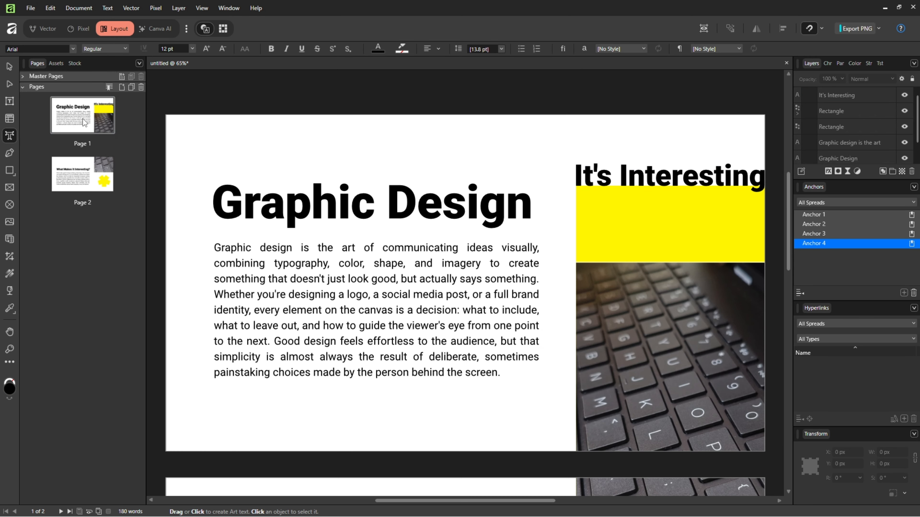
left_click(9, 67)
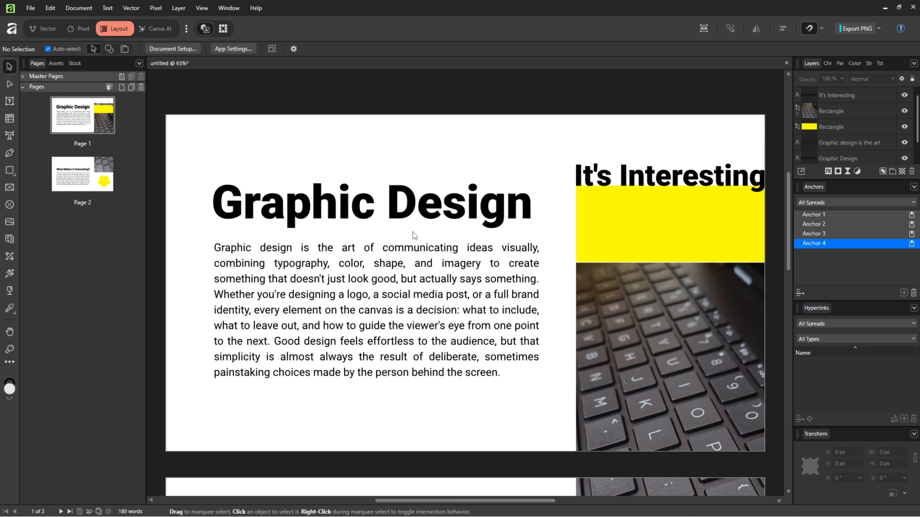
left_click(453, 218)
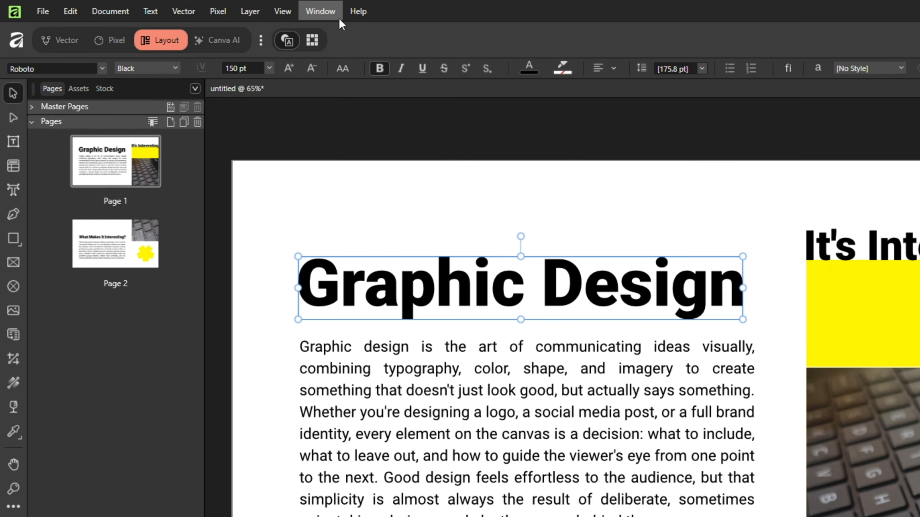
left_click(257, 8)
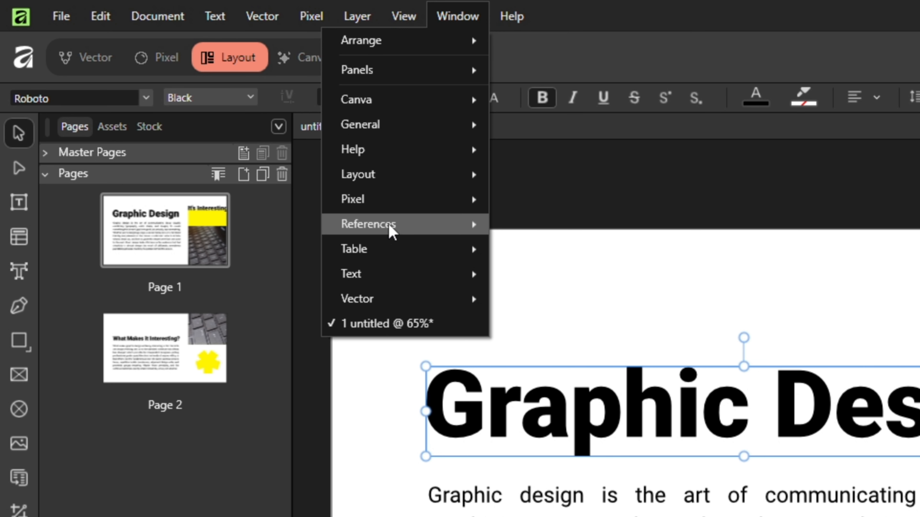
mouse_move(390, 227)
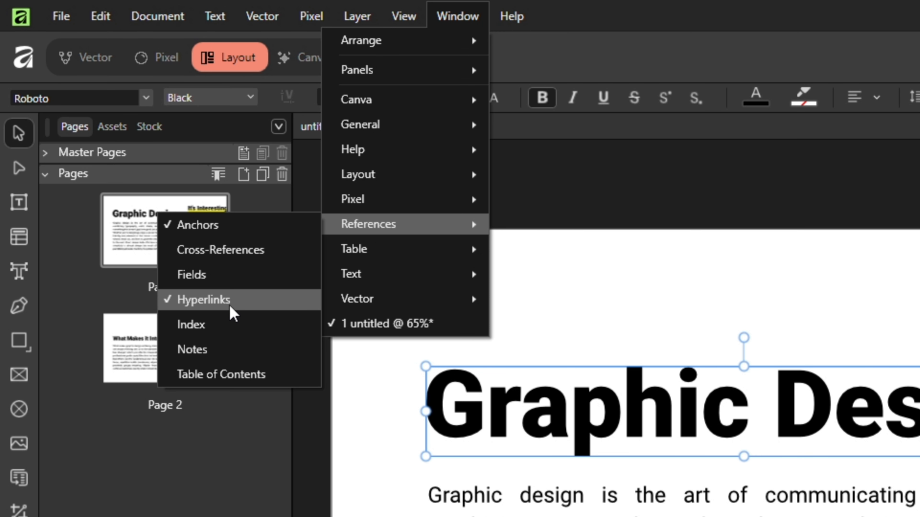
key("Escape")
key("Escape")
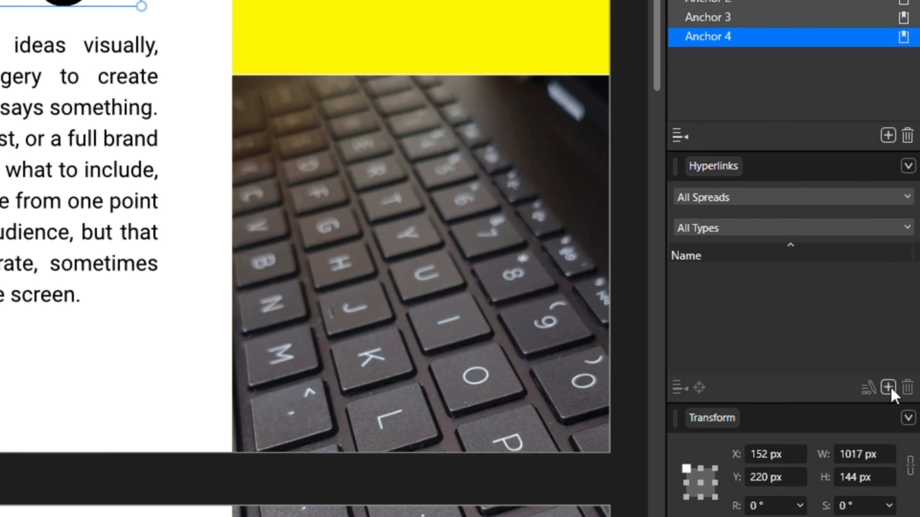
left_click(889, 389)
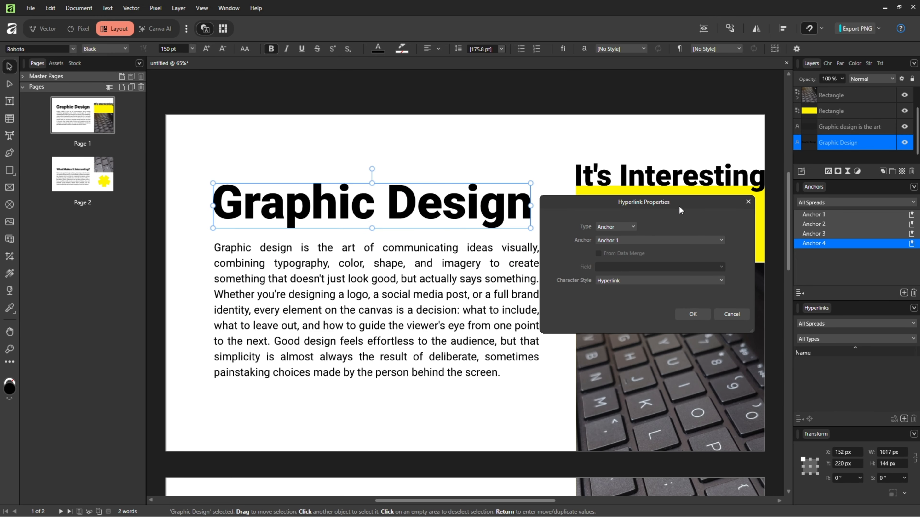
key("Escape")
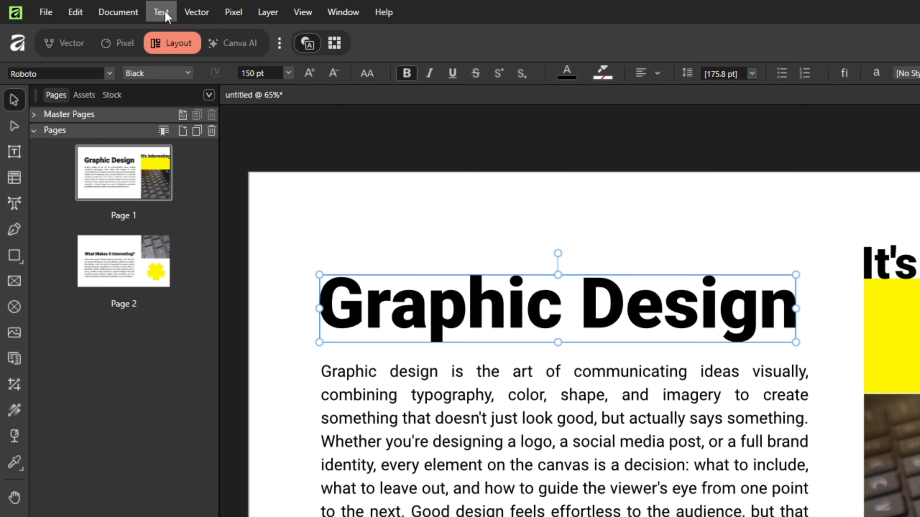
left_click(162, 12)
mouse_move(78, 329)
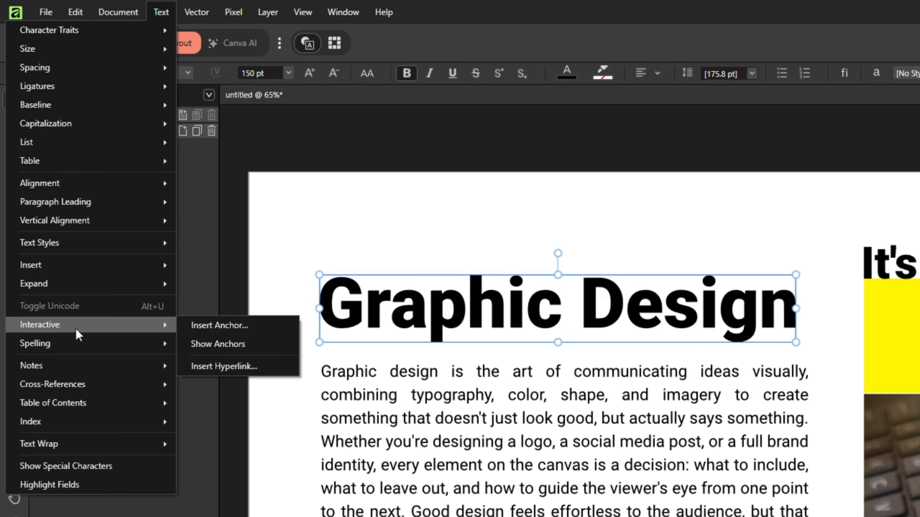
left_click(246, 369)
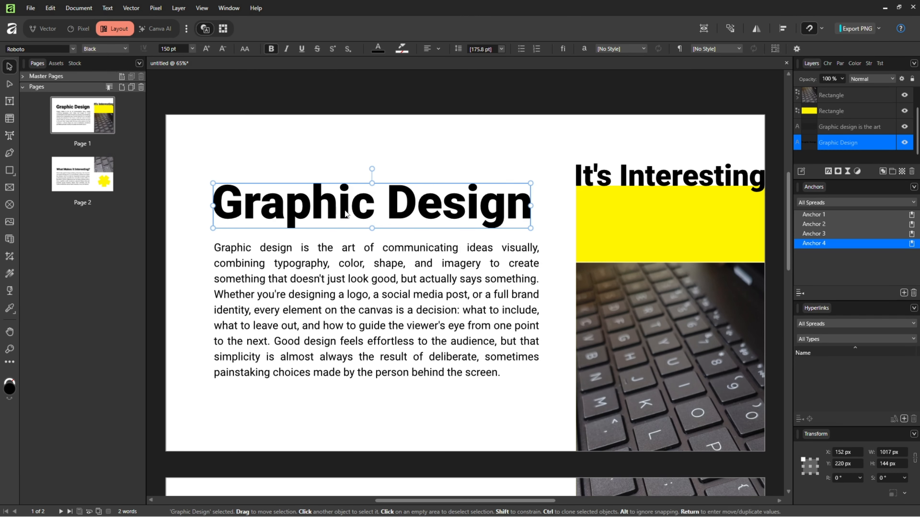
Insert a hyperlink on the 'Graphic Design' heading of type Anchor targeting Anchor 1, keeping the Hyperlink character style
right_click(346, 214)
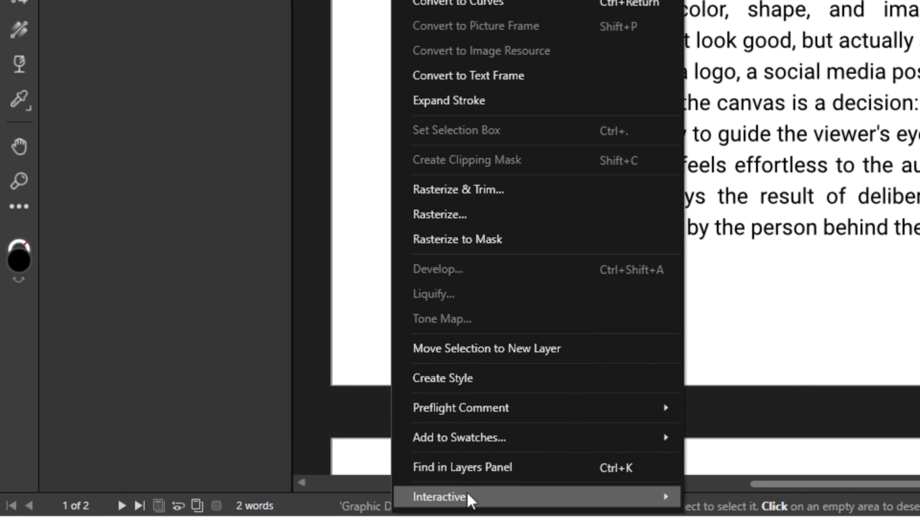
mouse_move(234, 508)
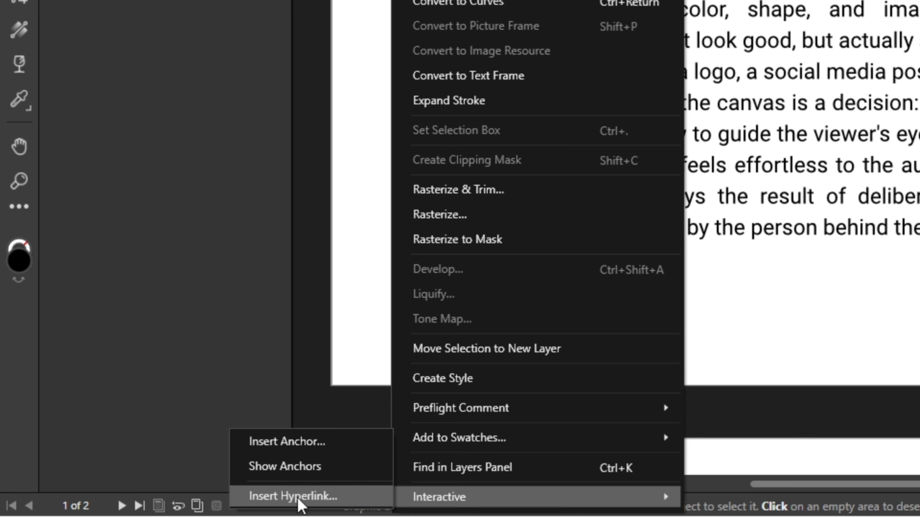
left_click(318, 504)
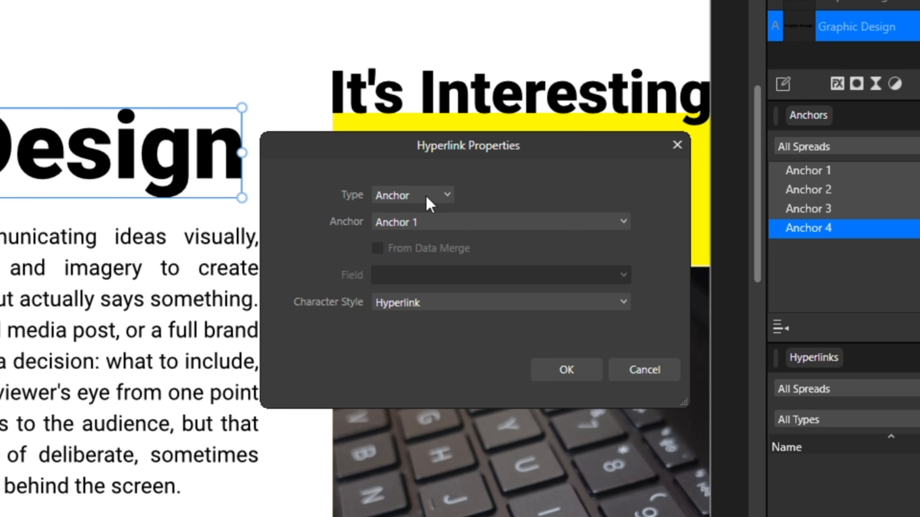
left_click(426, 196)
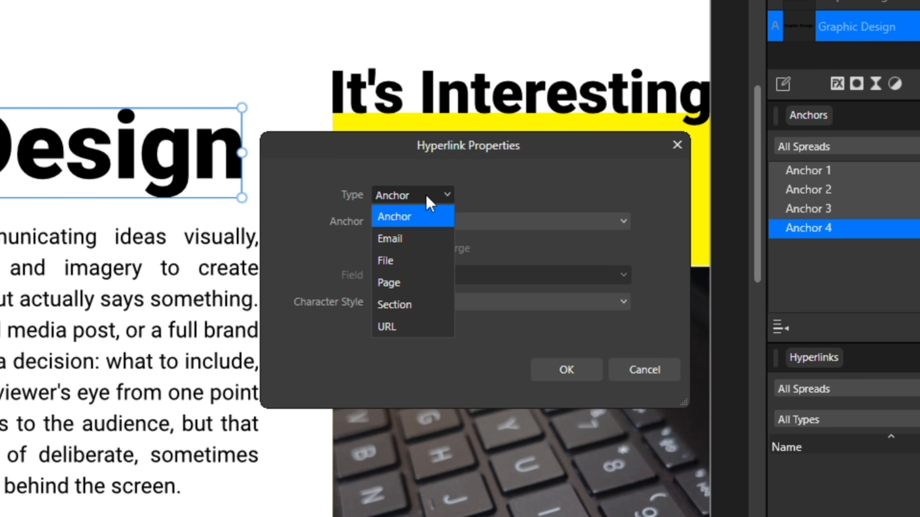
left_click(405, 220)
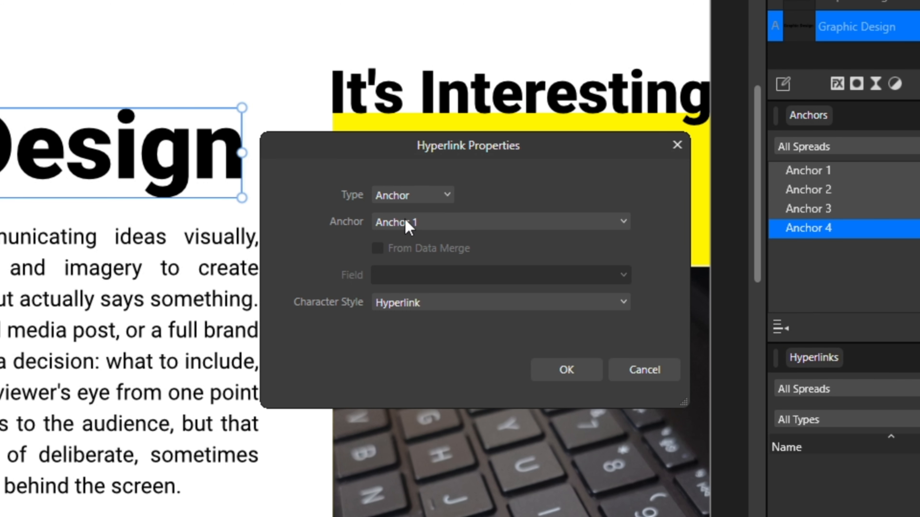
left_click(435, 224)
left_click(408, 249)
left_click(467, 306)
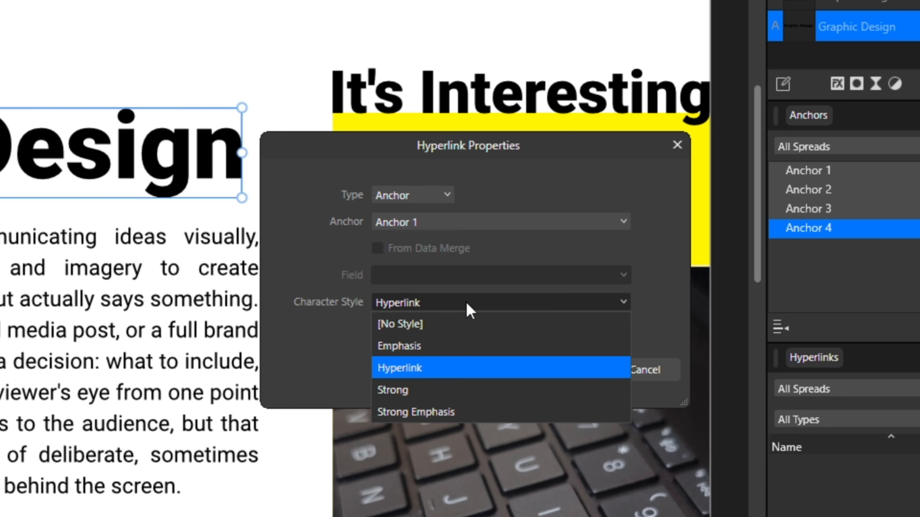
left_click(346, 338)
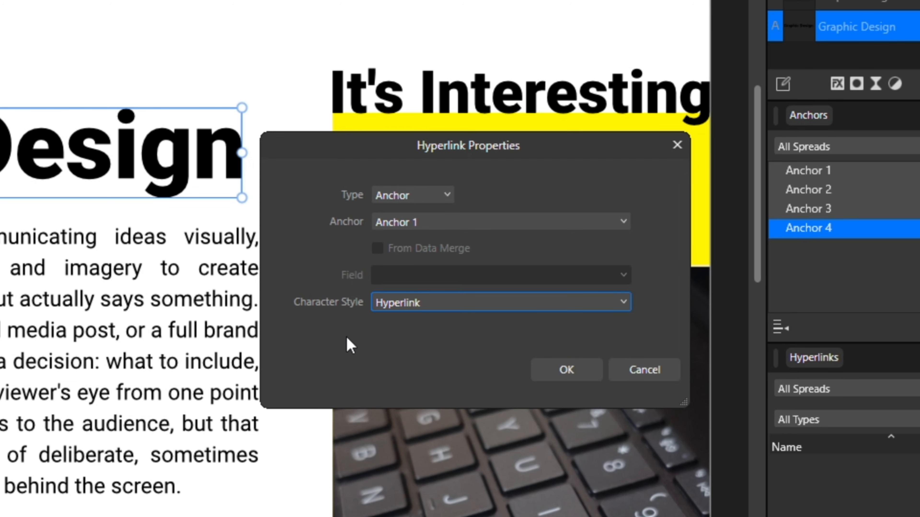
left_click(570, 371)
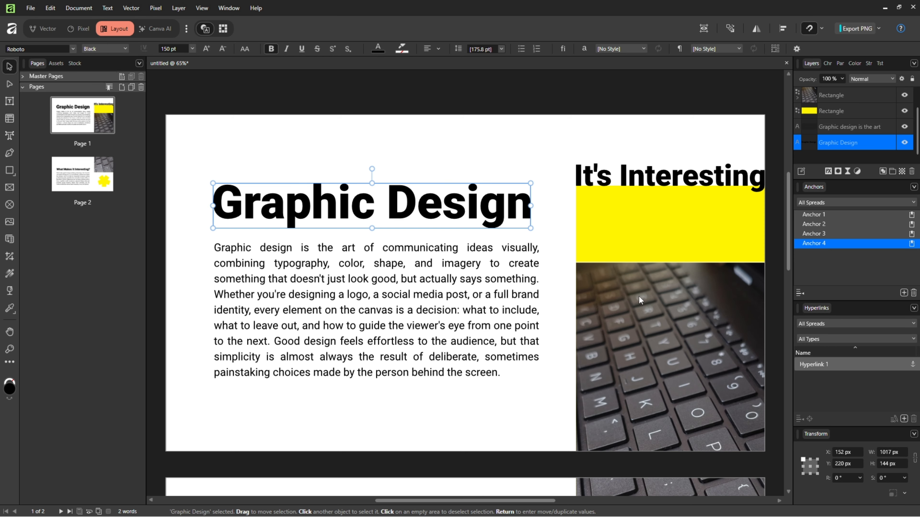
Select the word 'canvas' in the body text and insert a hyperlink on it targeting Anchor 2
left_click(406, 298)
double_click(378, 312)
right_click(378, 312)
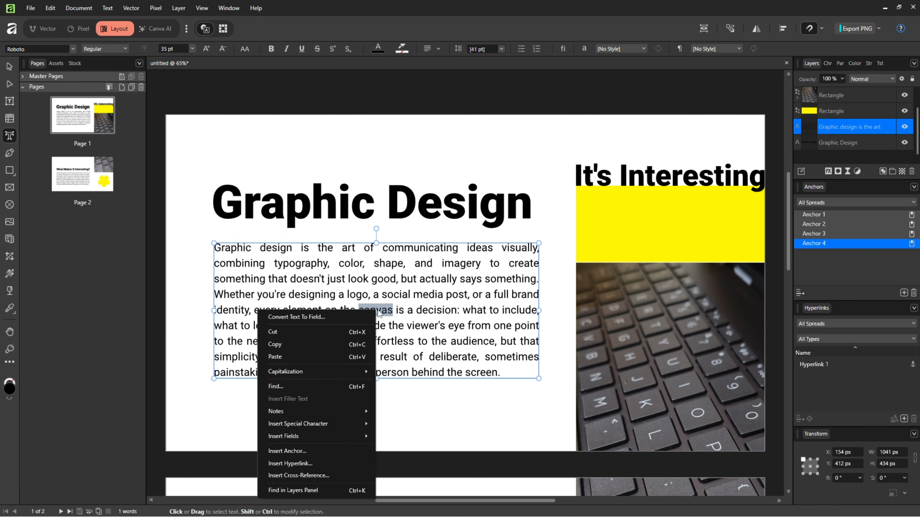
left_click(320, 464)
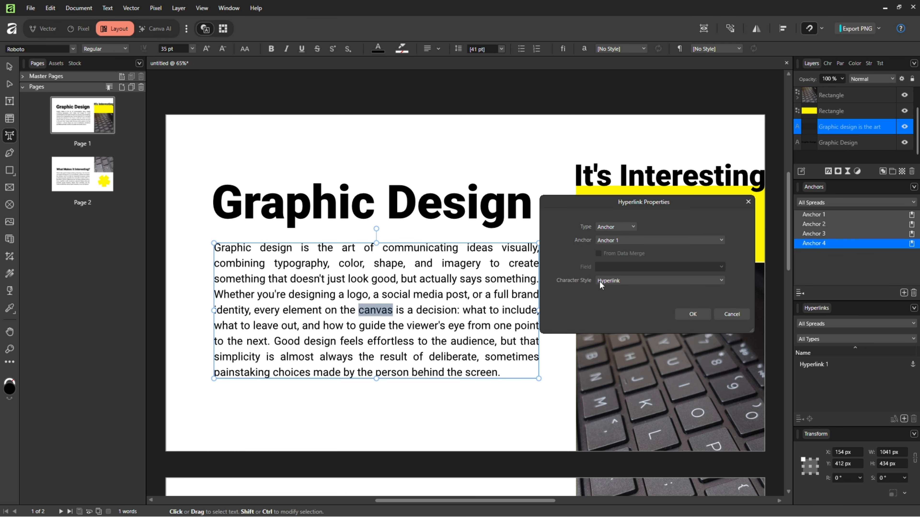
left_click(630, 242)
left_click(615, 262)
left_click(691, 314)
key("Escape")
Insert a hyperlink on the yellow rectangle targeting Anchor 3
right_click(603, 213)
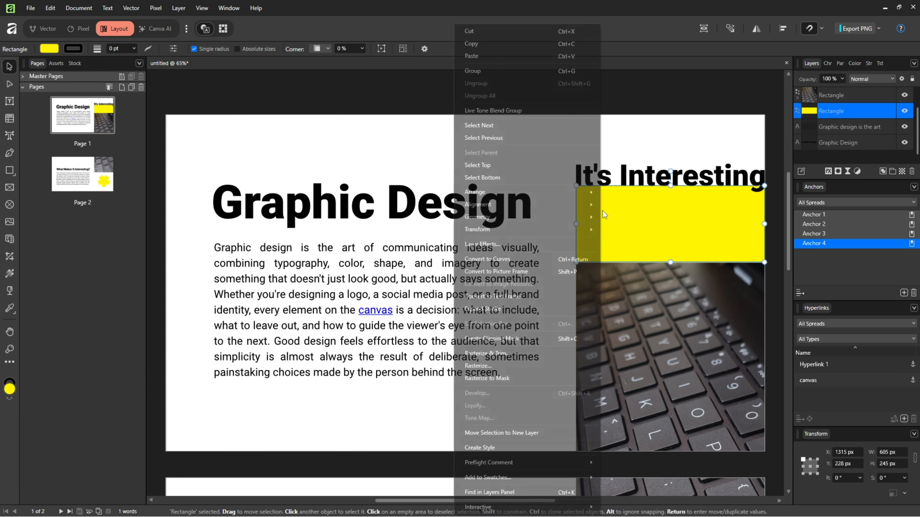
mouse_move(505, 506)
left_click(416, 507)
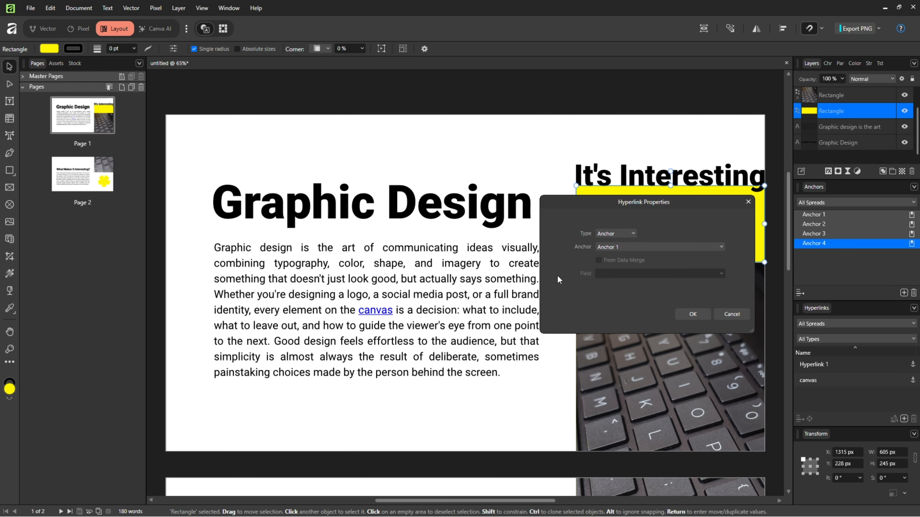
left_click(627, 247)
left_click(652, 280)
left_click(693, 314)
Insert a hyperlink on the keyboard photo rectangle on page 1 targeting Anchor 4
left_click(641, 316)
right_click(641, 316)
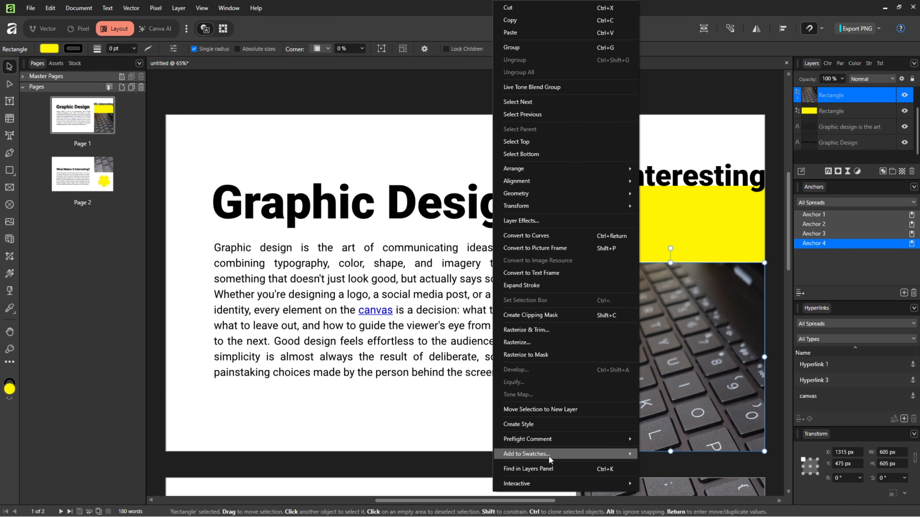
mouse_move(536, 484)
left_click(459, 485)
left_click(660, 246)
left_click(668, 295)
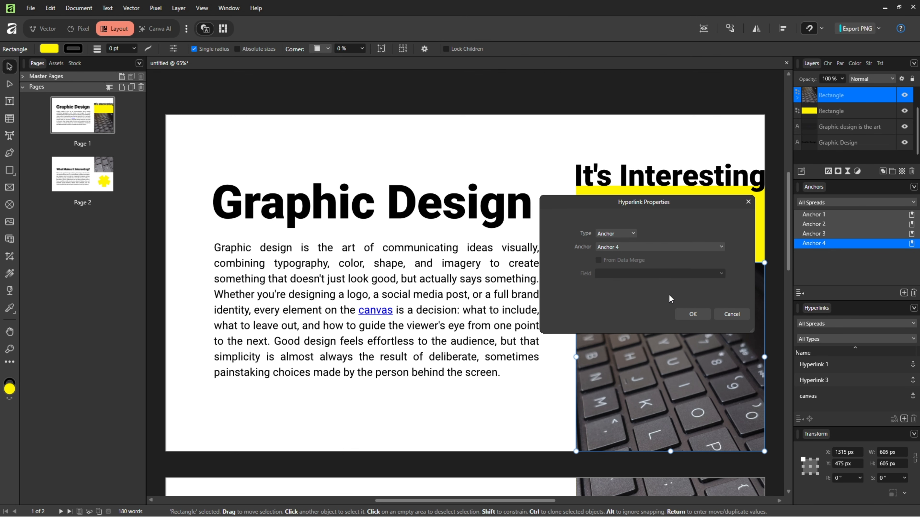
left_click(692, 314)
Test the hyperlinks by jumping to the target of each entry in the Hyperlinks panel
left_click(560, 363)
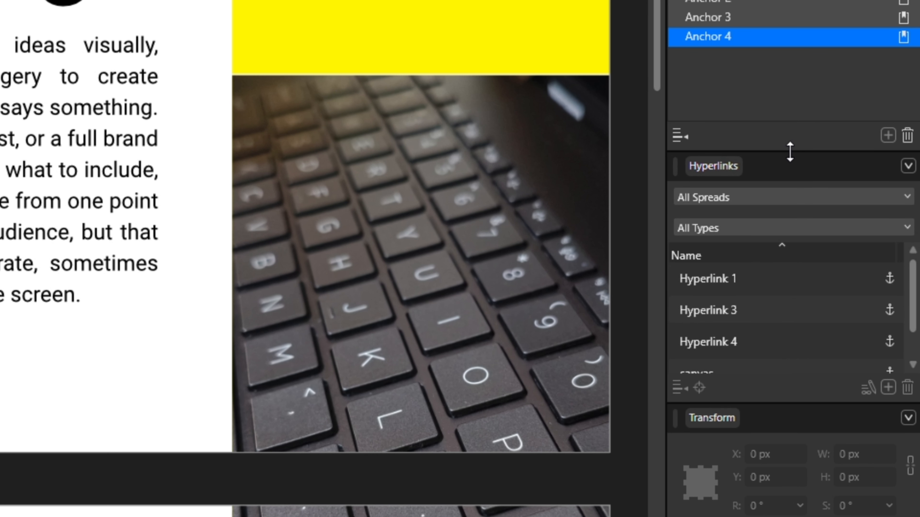
left_click_drag(851, 300, 852, 275)
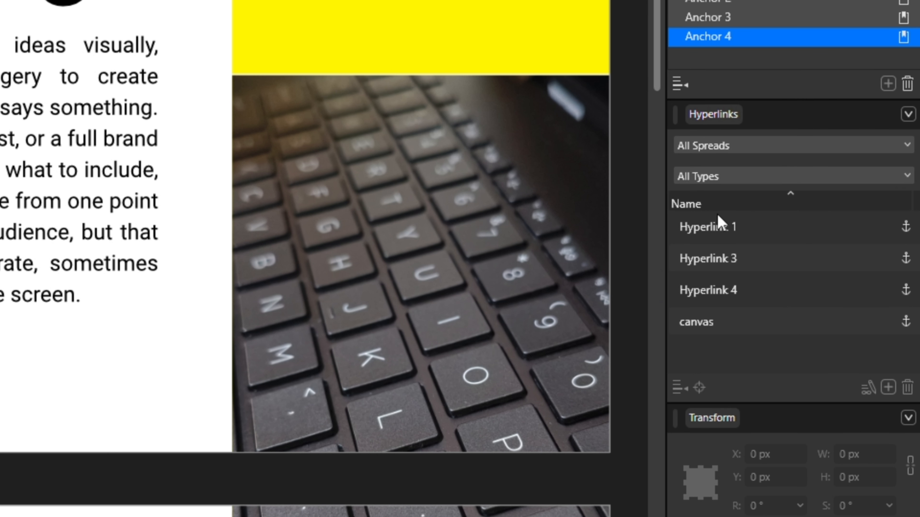
left_click(733, 232)
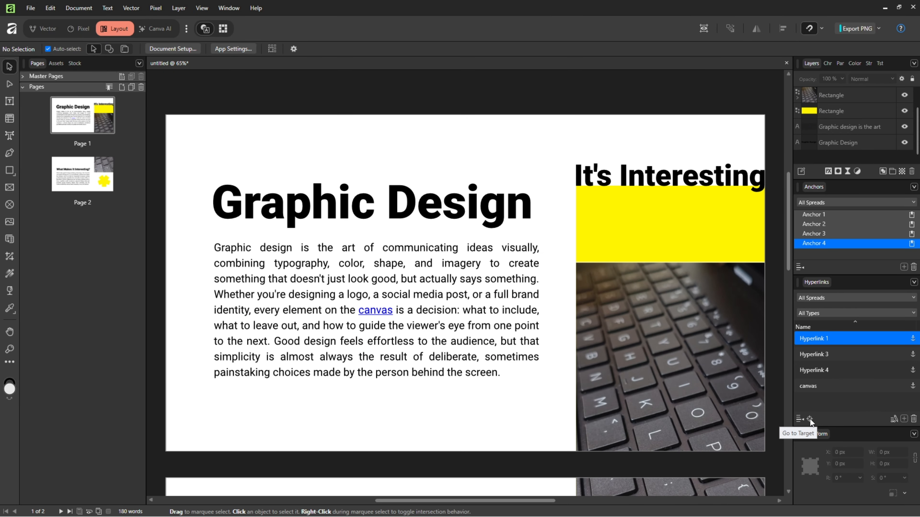
left_click(809, 419)
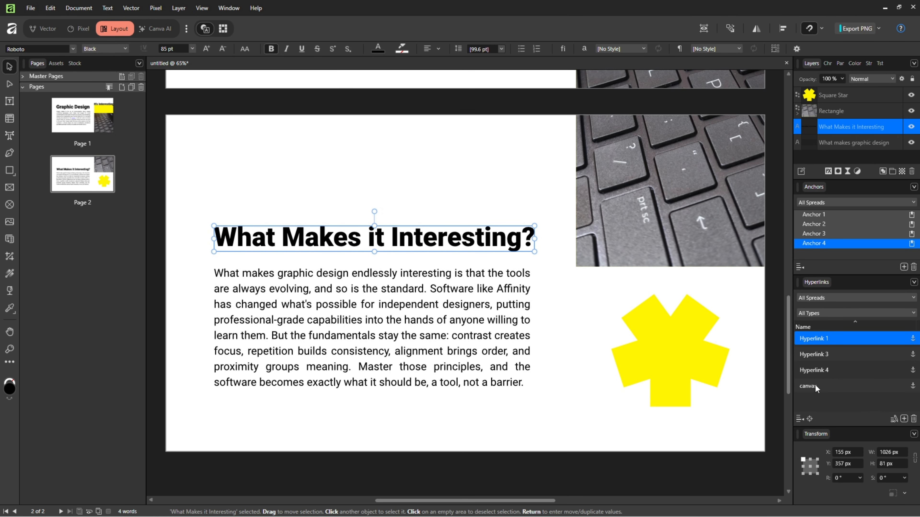
left_click(828, 357)
left_click(822, 371)
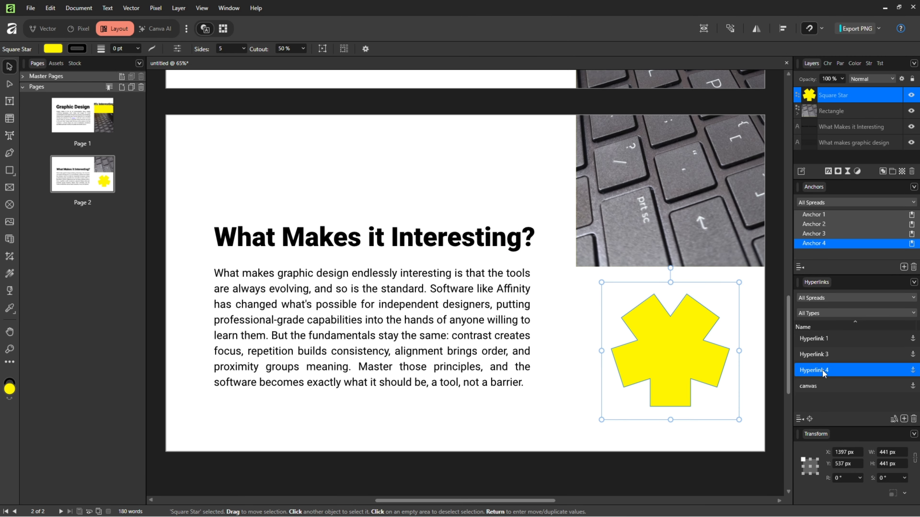
left_click(808, 386)
left_click(810, 418)
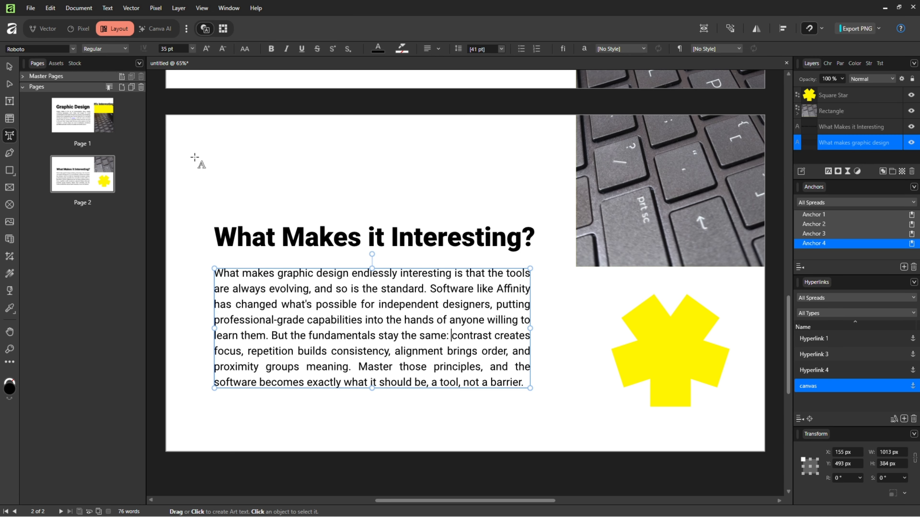
left_click(9, 67)
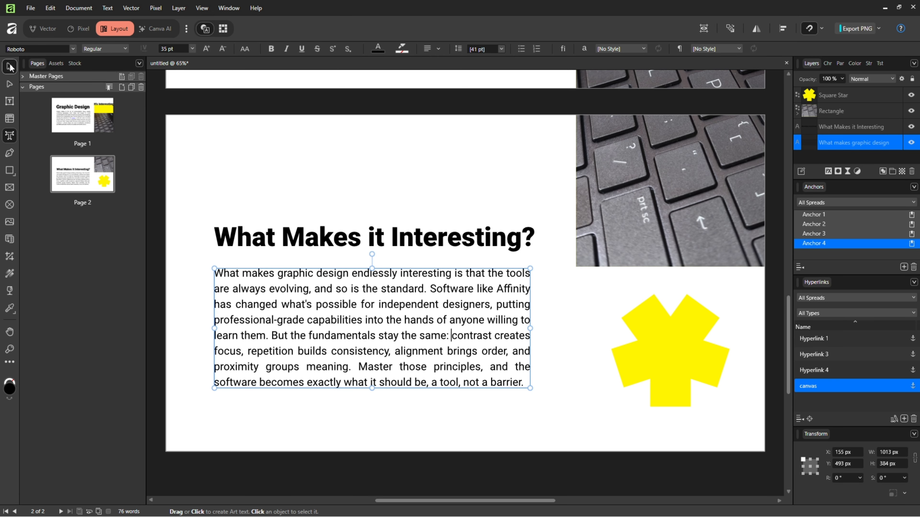
left_click(554, 358)
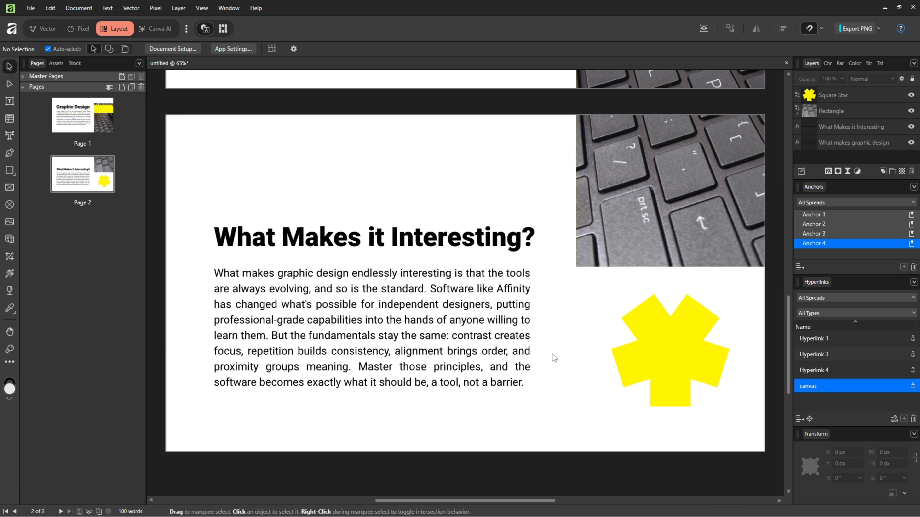
left_click(98, 127)
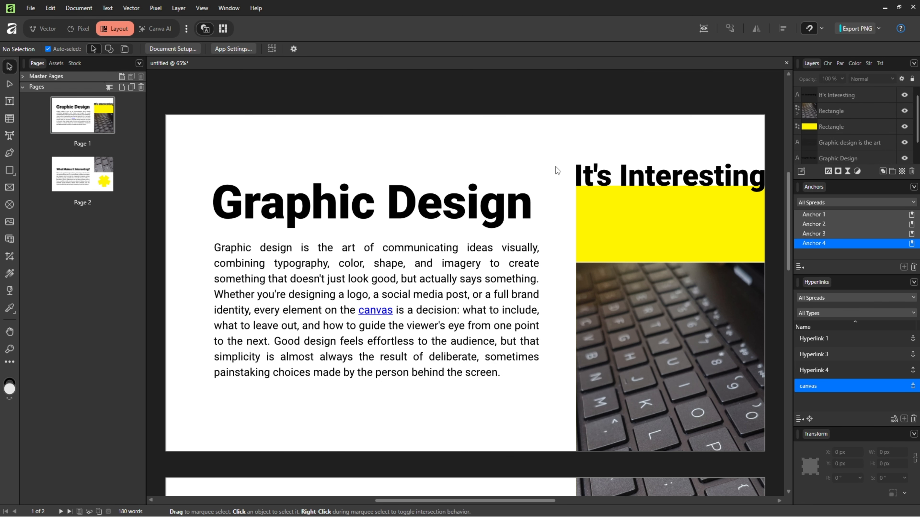
left_click(95, 173)
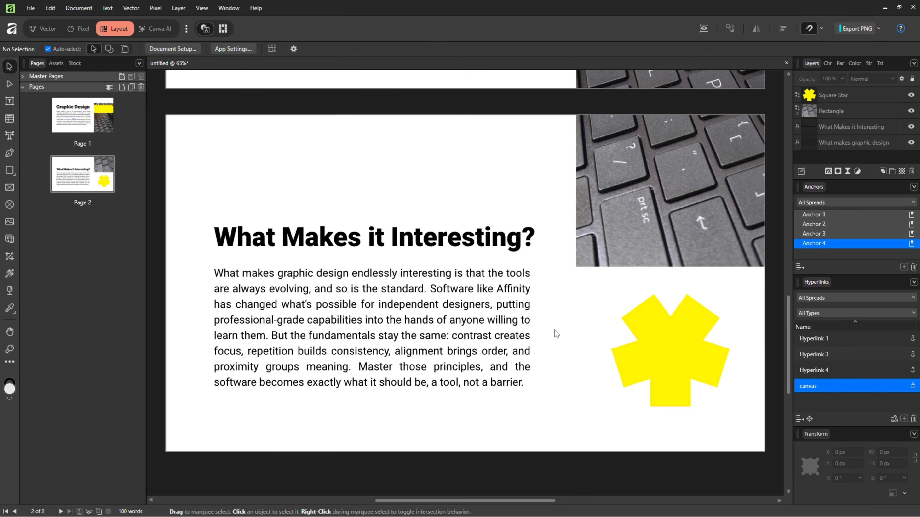